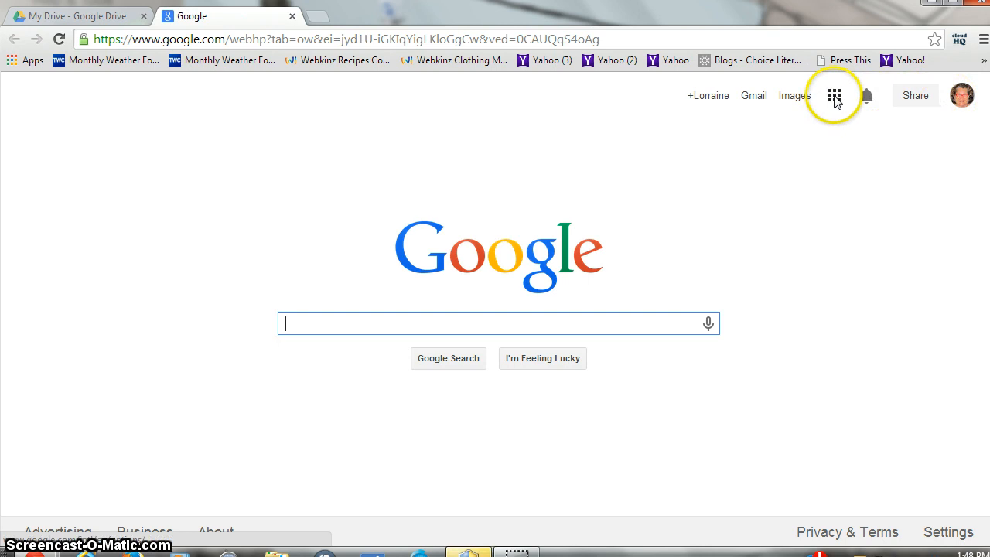
Open Google Drive and create a new folder named "Saturation Report" in My Drive
left_click(835, 97)
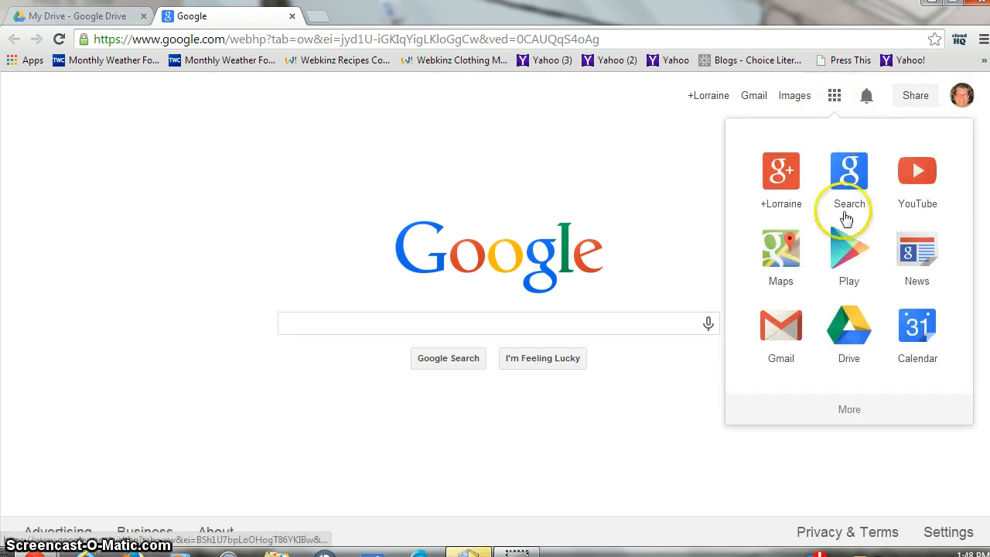
left_click(848, 317)
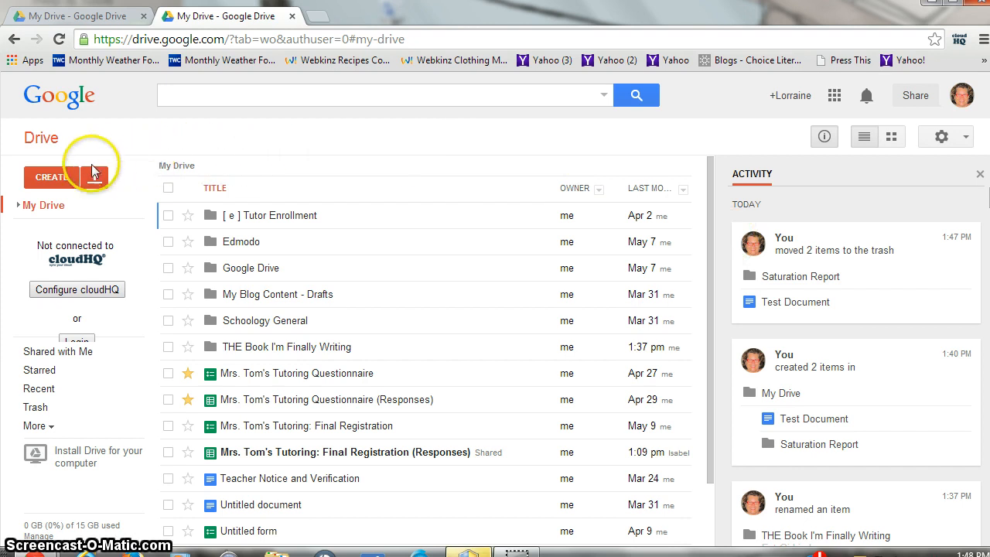
left_click(54, 181)
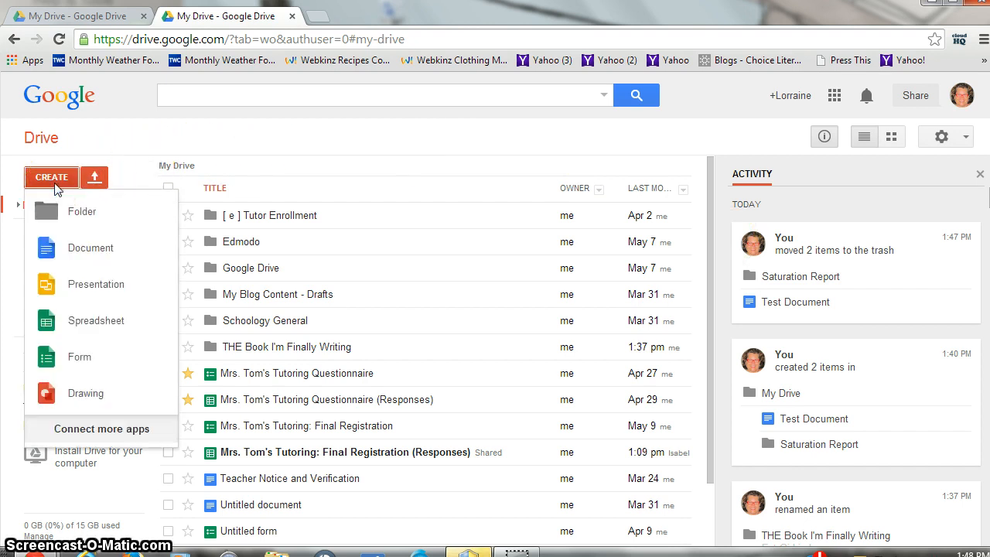
left_click(76, 212)
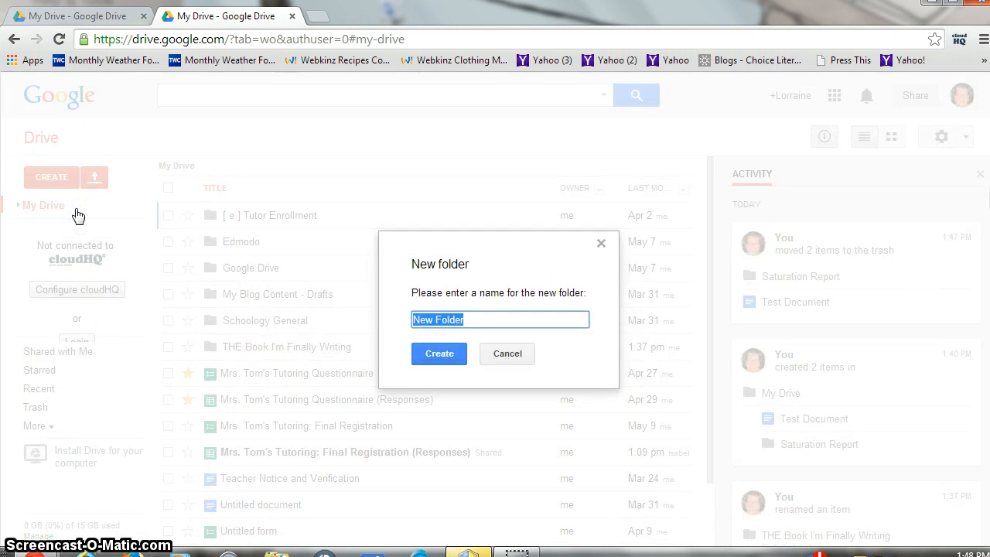
type("Saturat")
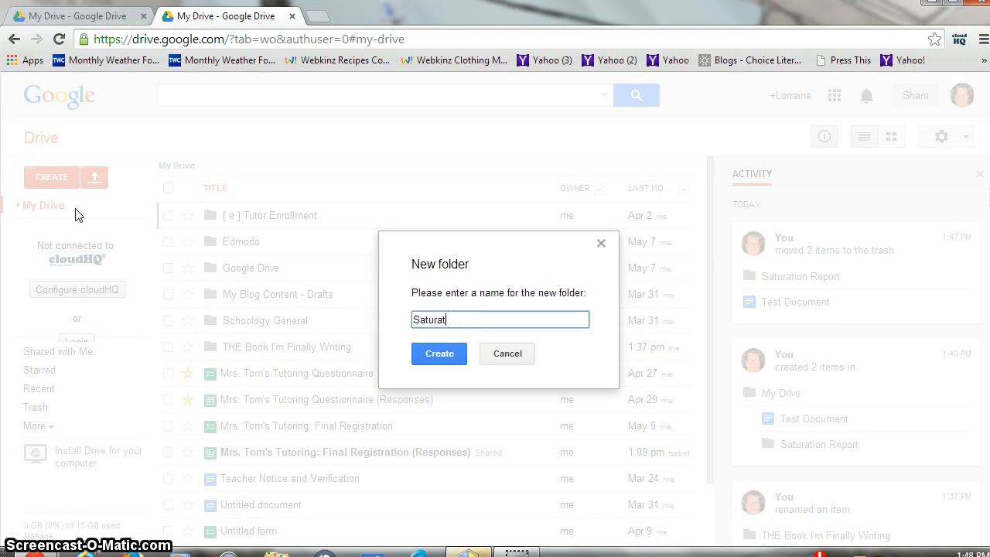
type("ion Report")
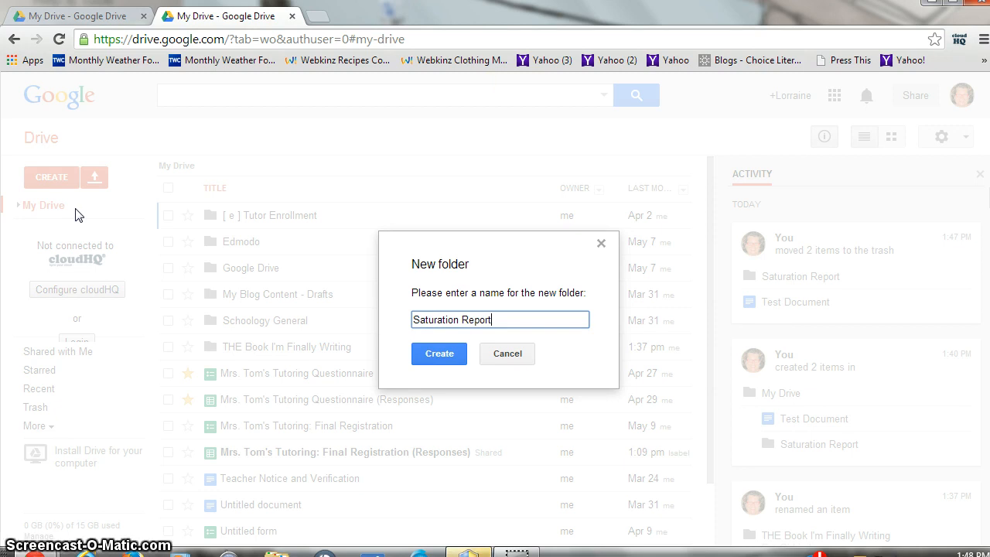
left_click(441, 357)
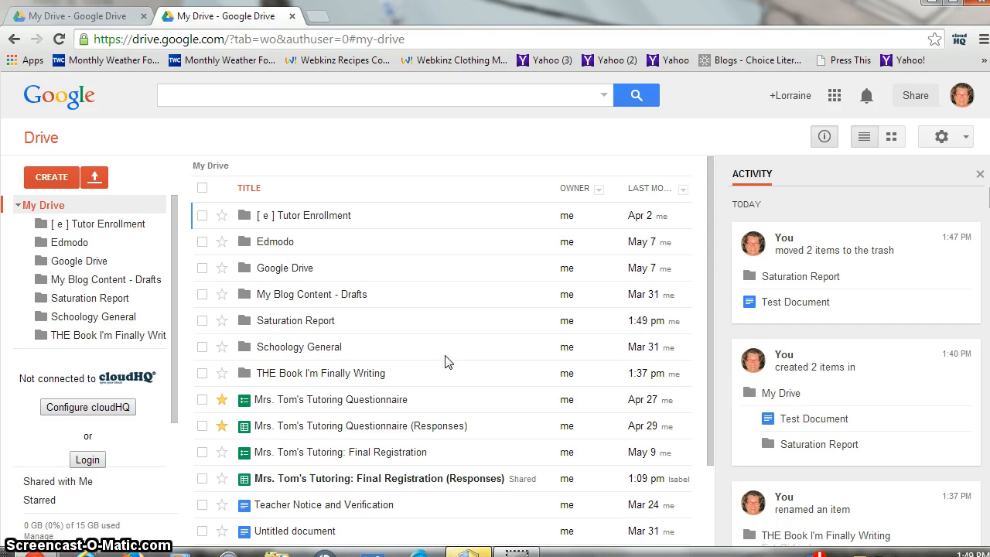
Create a new text document and rename it "Test Document #1"
left_click(53, 184)
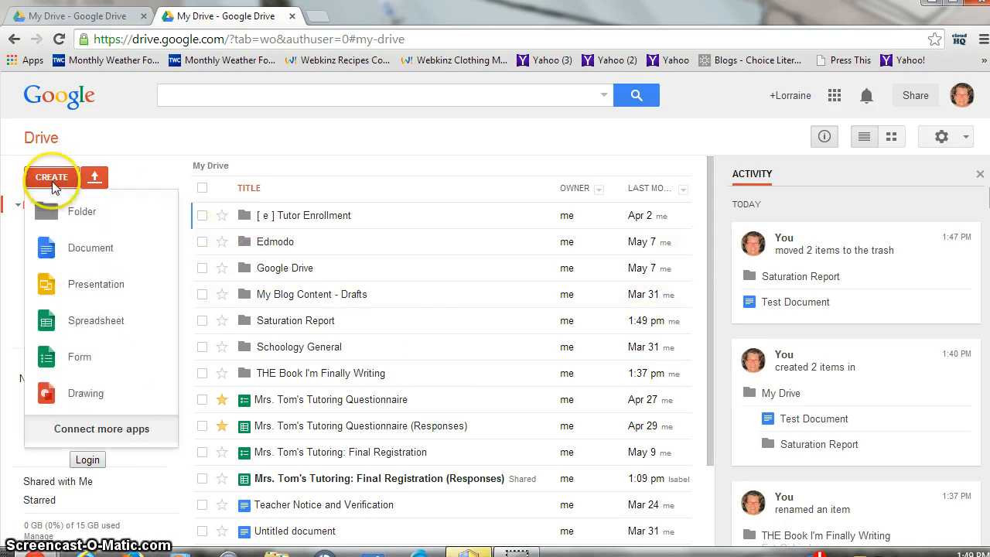
left_click(80, 248)
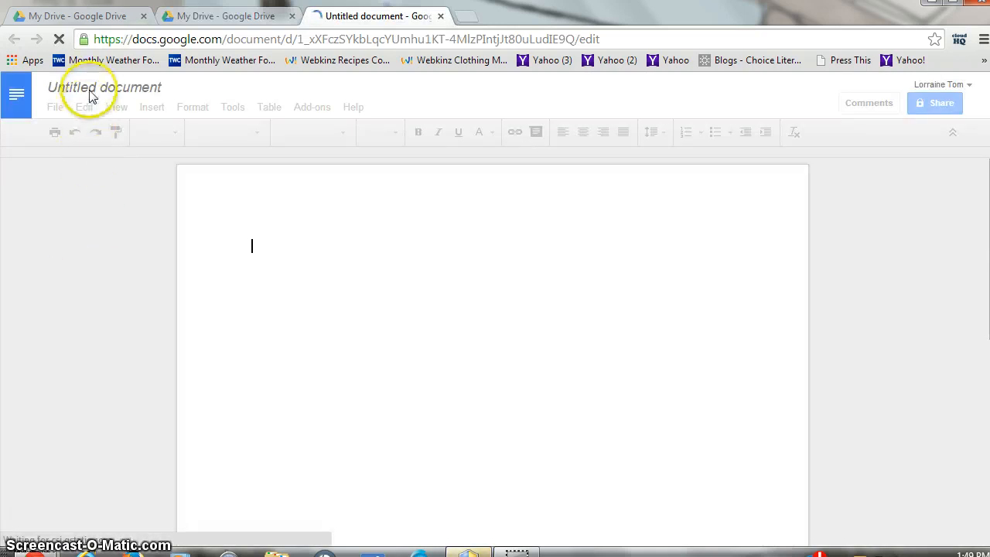
left_click(93, 89)
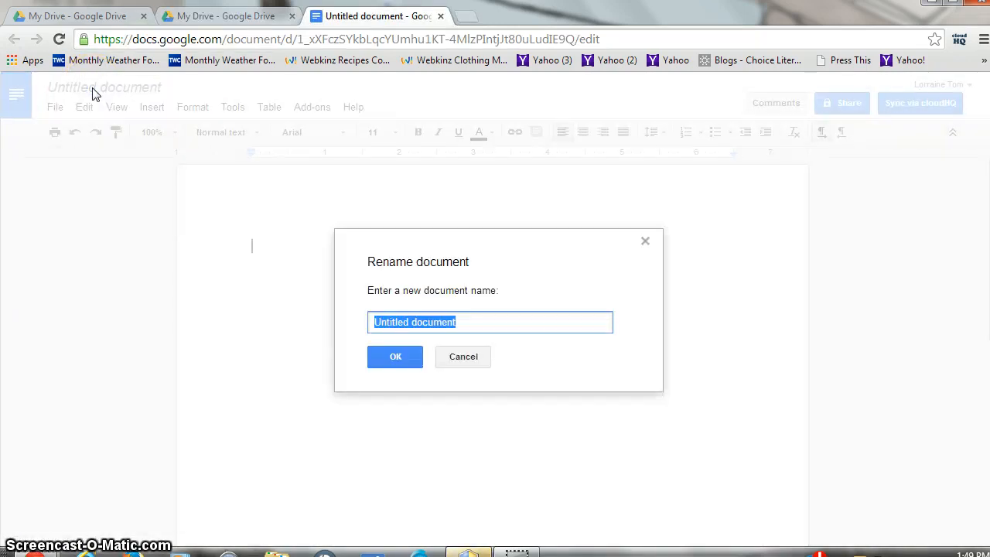
type("Test")
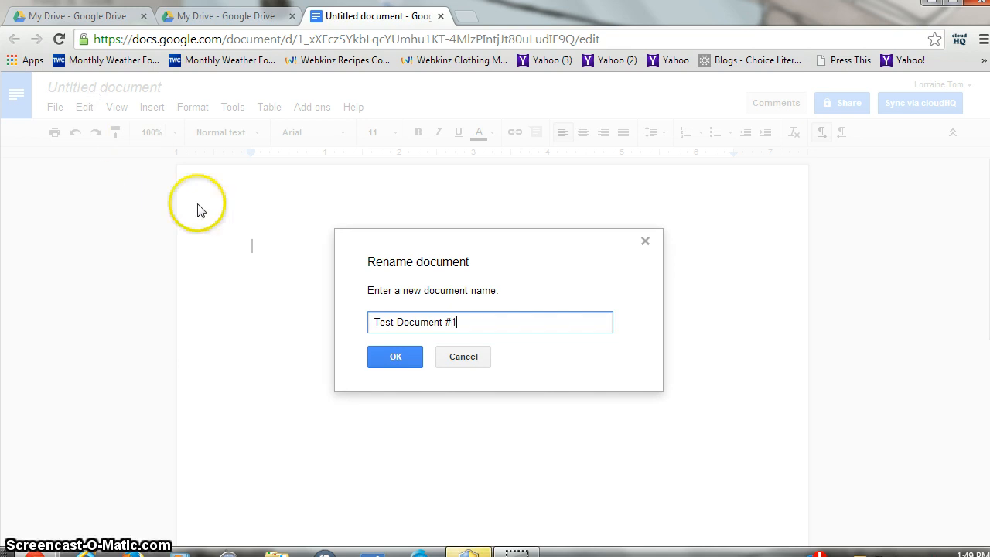
left_click(387, 367)
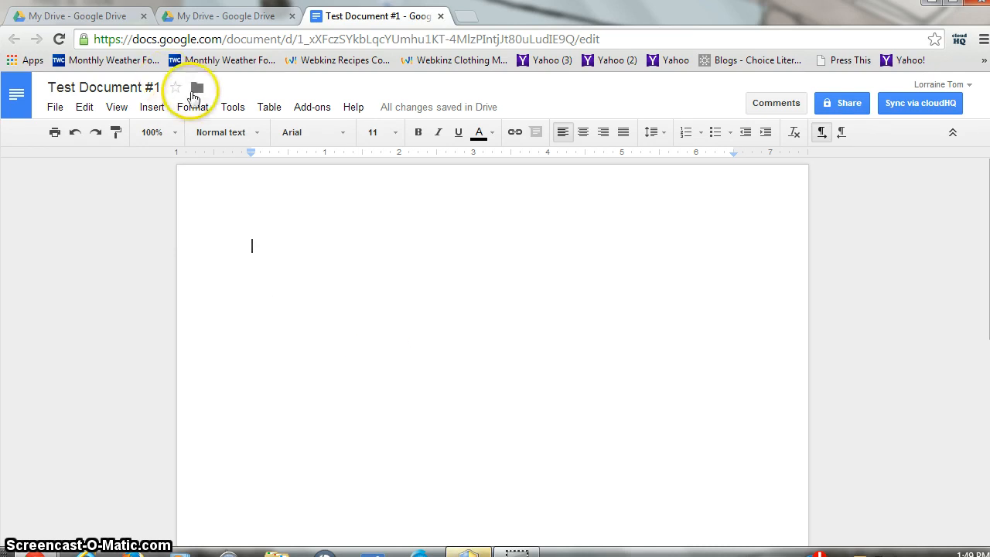
Move Test Document #1 from My Drive into the Saturation Report folder
left_click(195, 89)
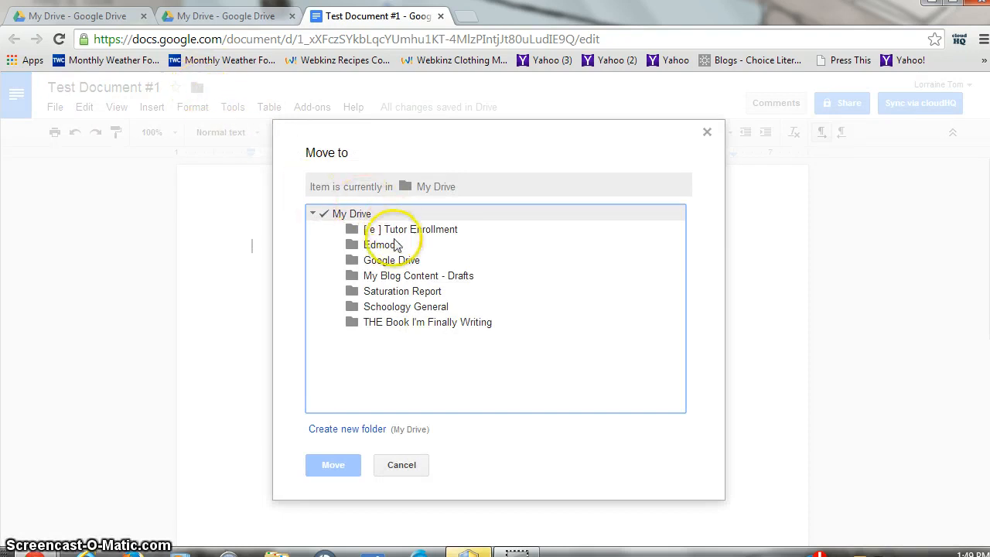
left_click(401, 294)
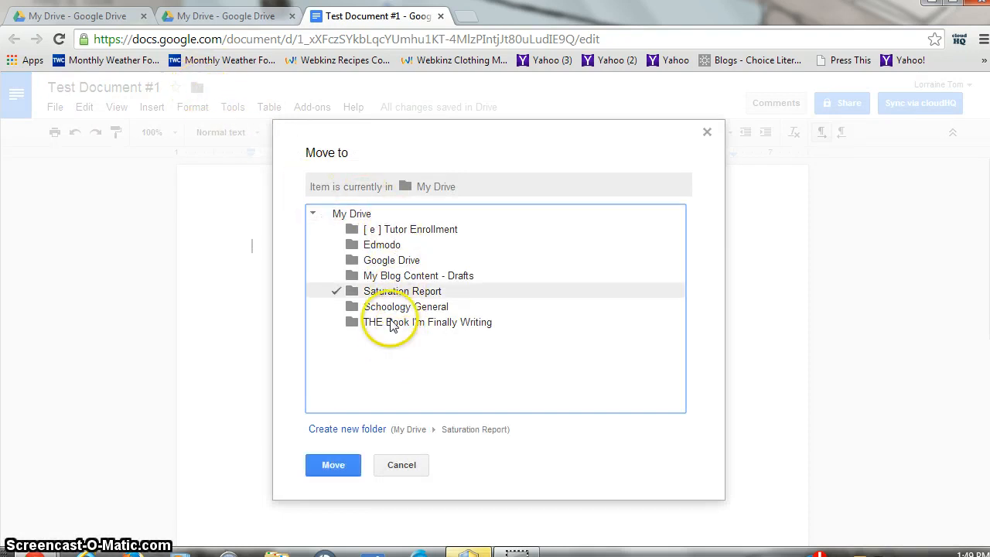
left_click(333, 466)
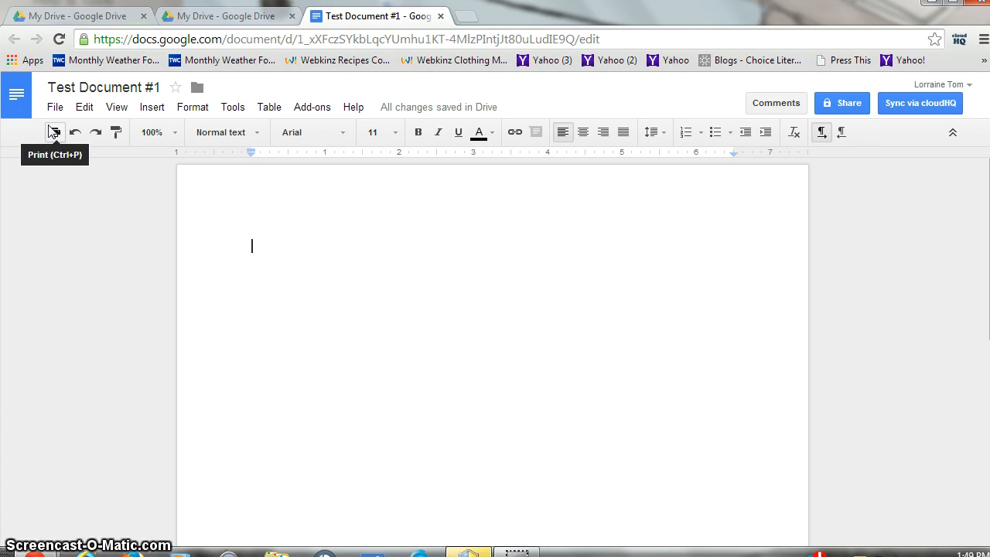
Write "This is my test document. If you missspell a word, it will get underlined." in the document body, keeping the misspelling
type("This is my")
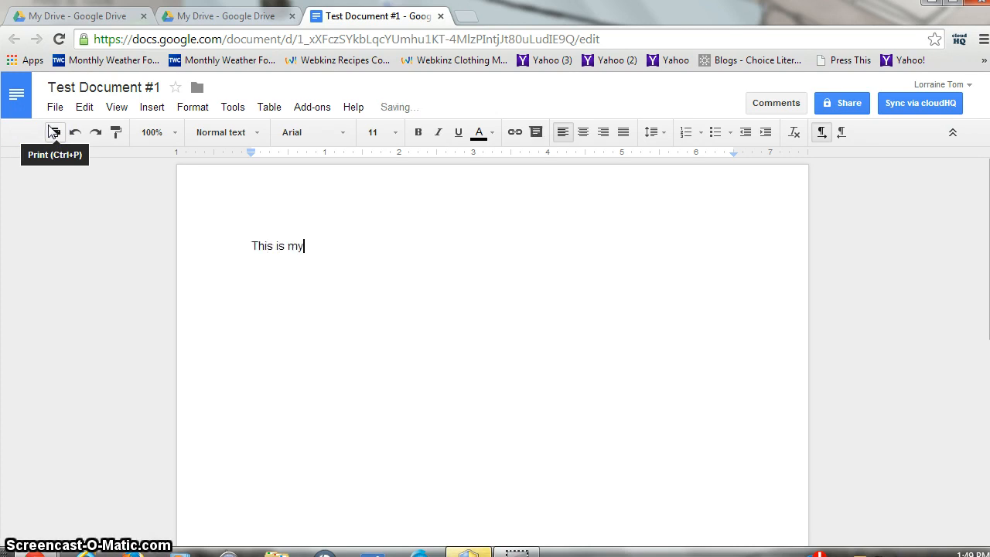
type(" test document.")
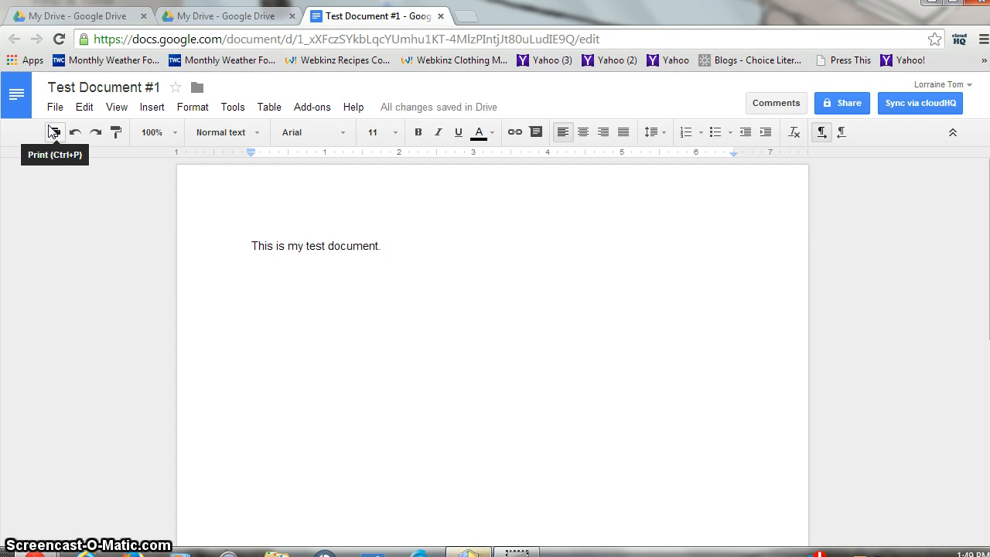
left_click(54, 133)
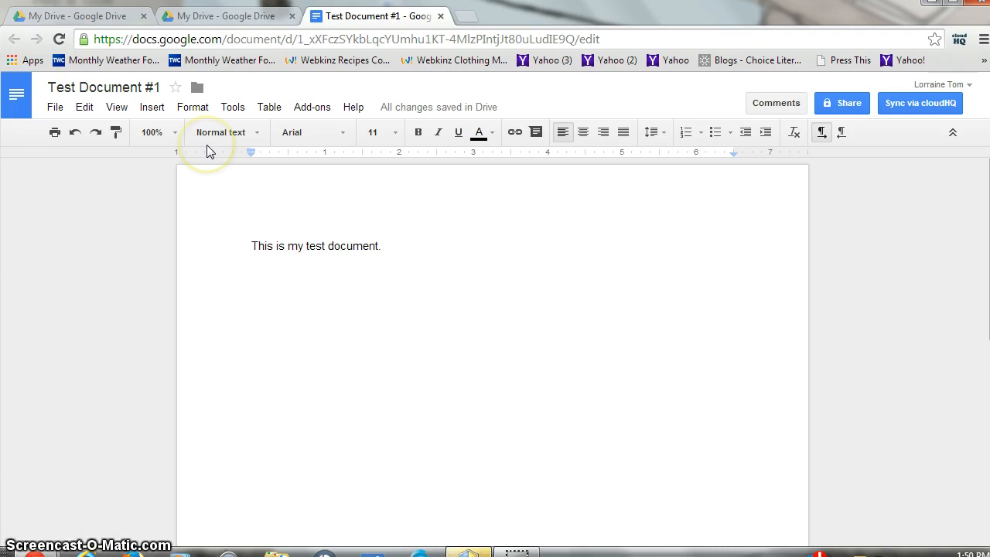
type("If you missspell a")
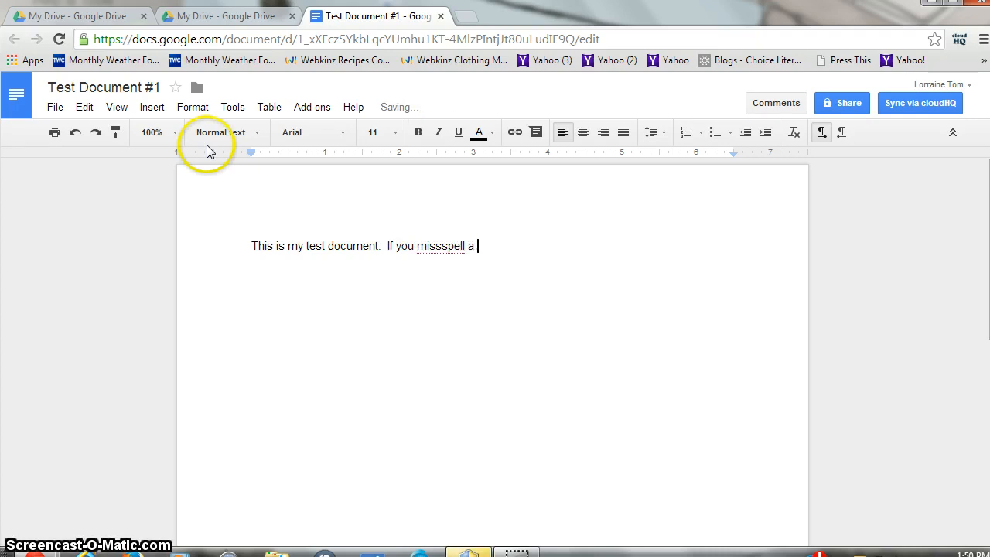
key("BackSpace")
key("BackSpace")
key("BackSpace")
type("or")
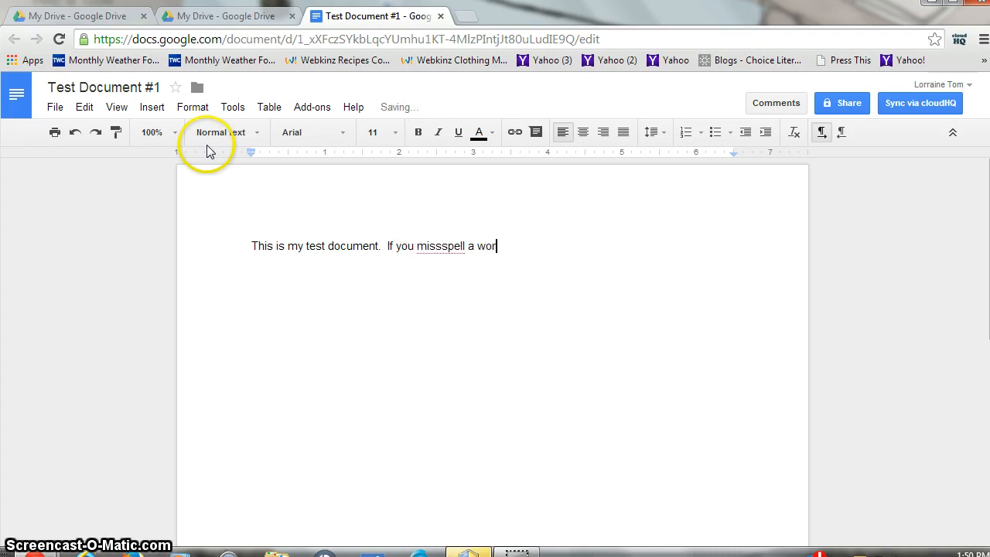
type("d, ")
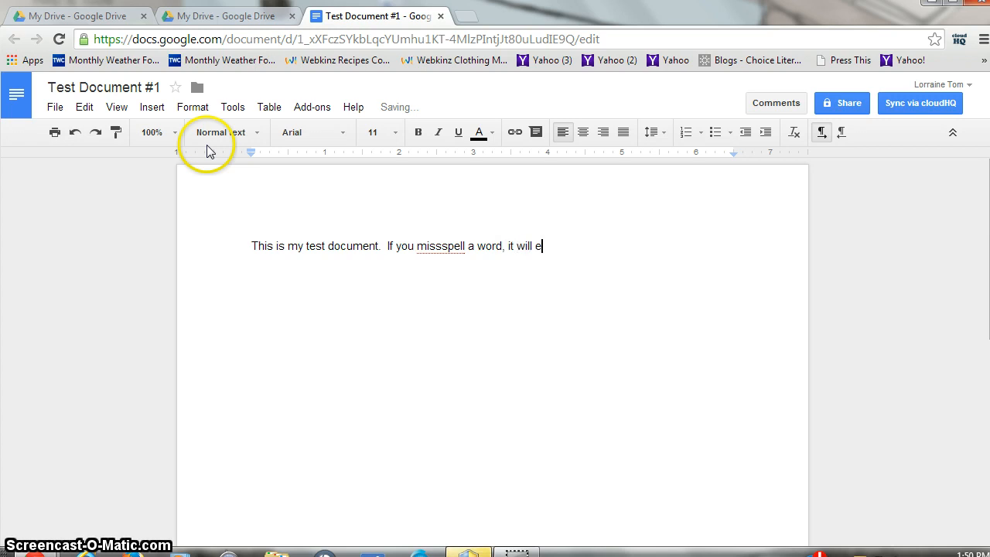
type("it will get underlined.")
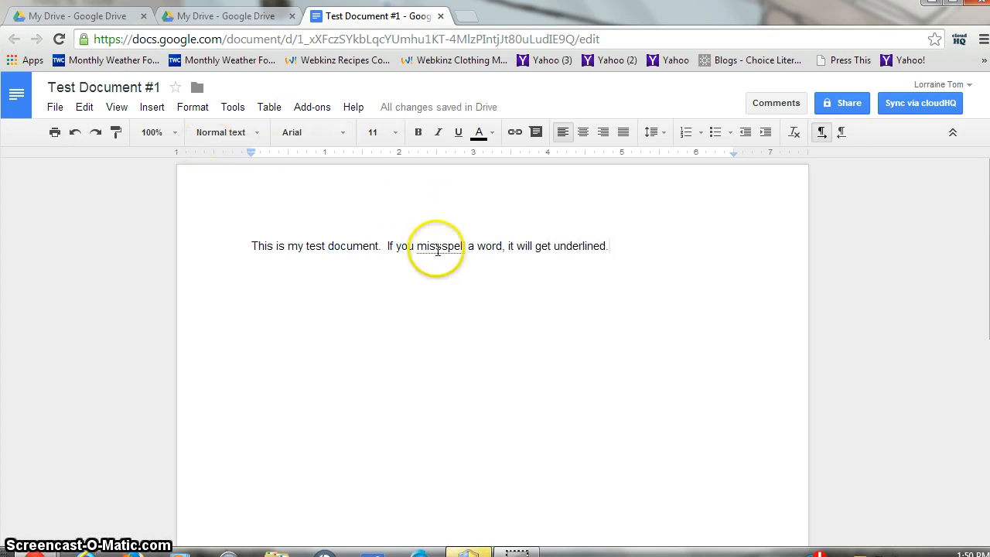
Replace the misspelled word "missspell" with the suggested correction "misspell"
right_click(439, 249)
left_click(464, 212)
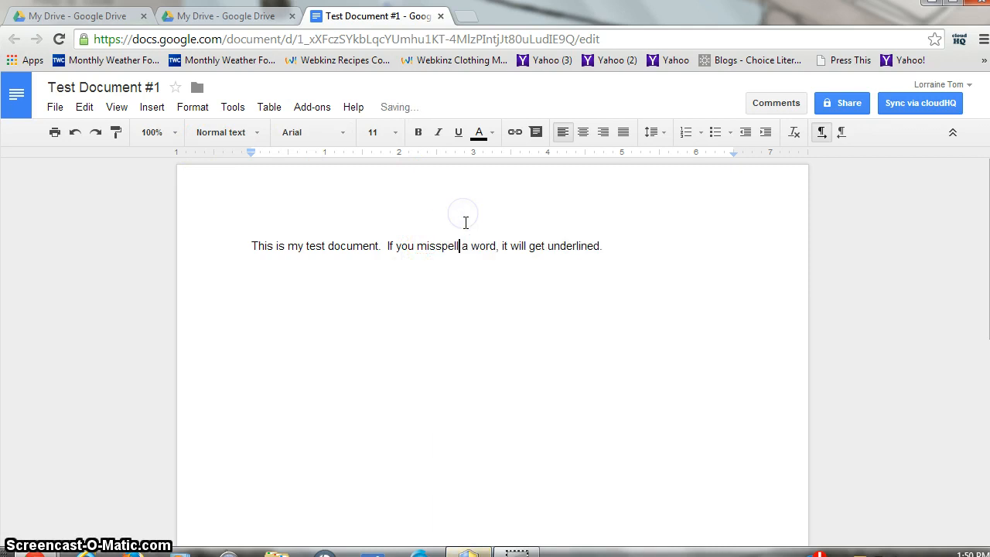
left_click(233, 108)
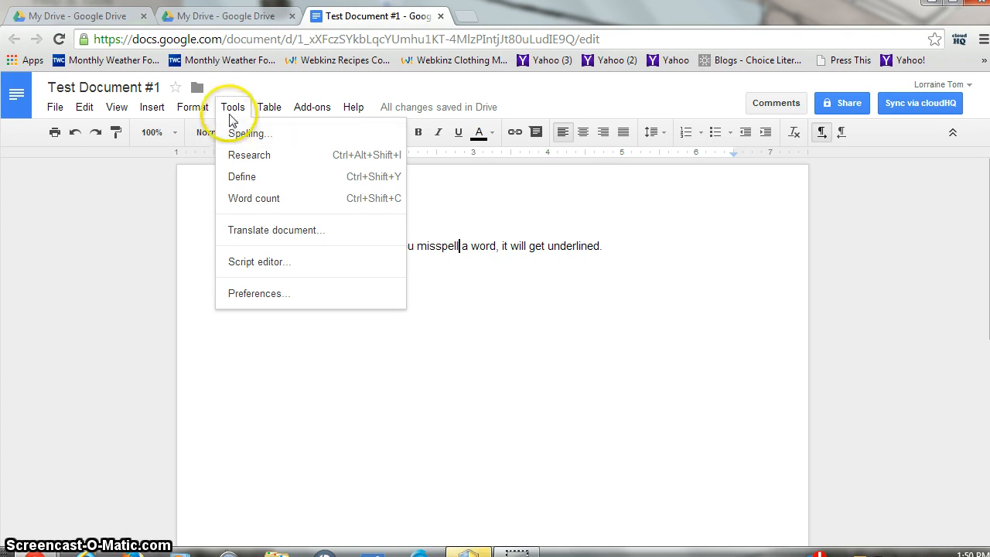
left_click(569, 198)
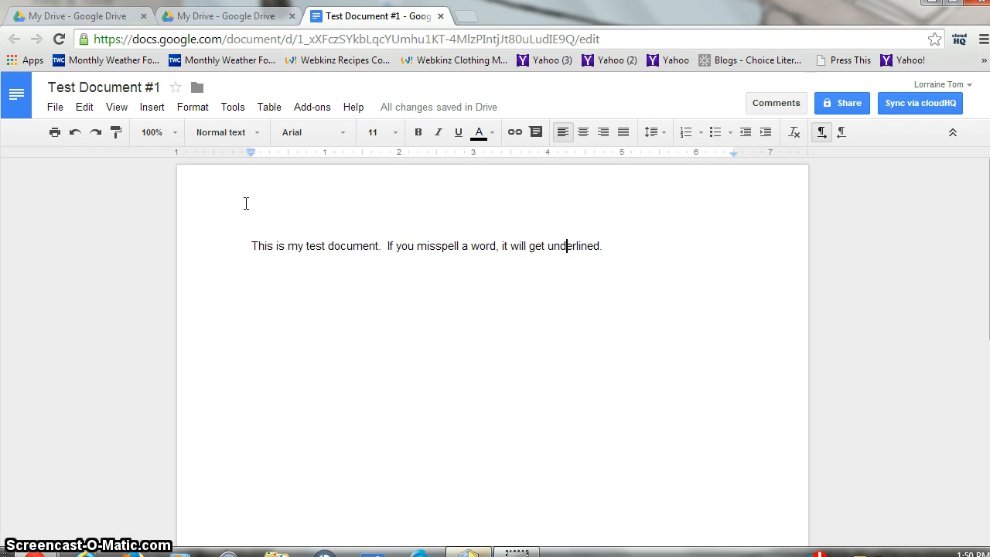
Set the document's sharing visibility to Anyone with the link, with Can view access, and save it
left_click(841, 107)
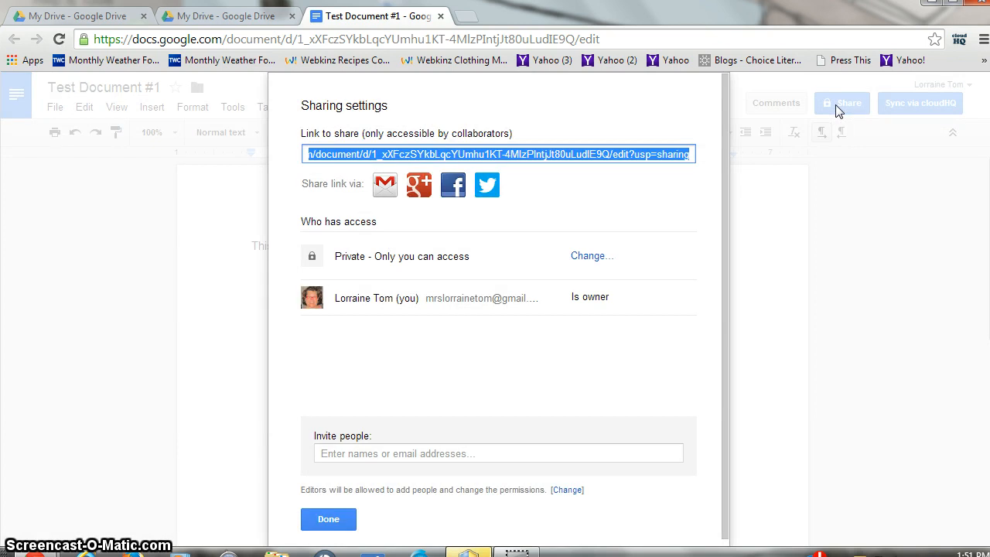
left_click(586, 258)
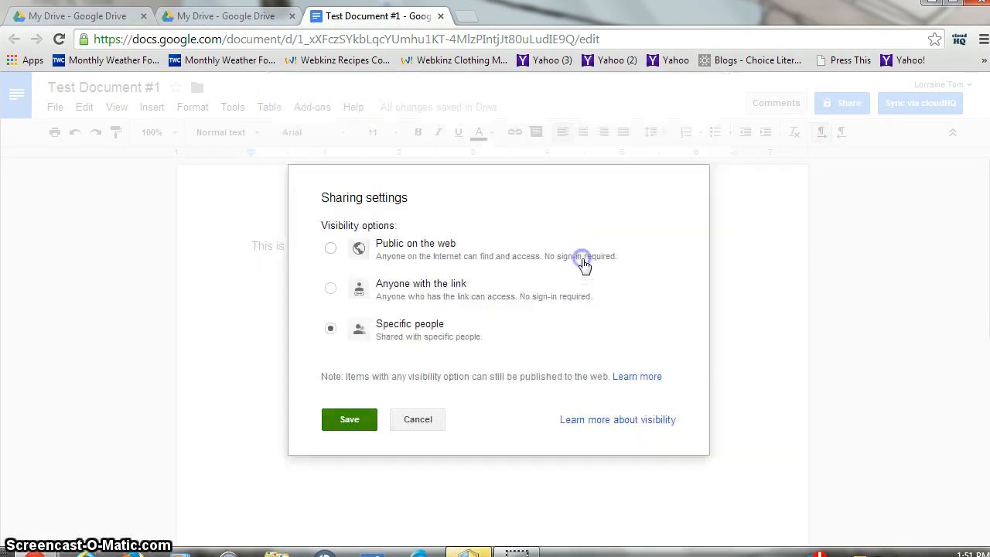
left_click(332, 290)
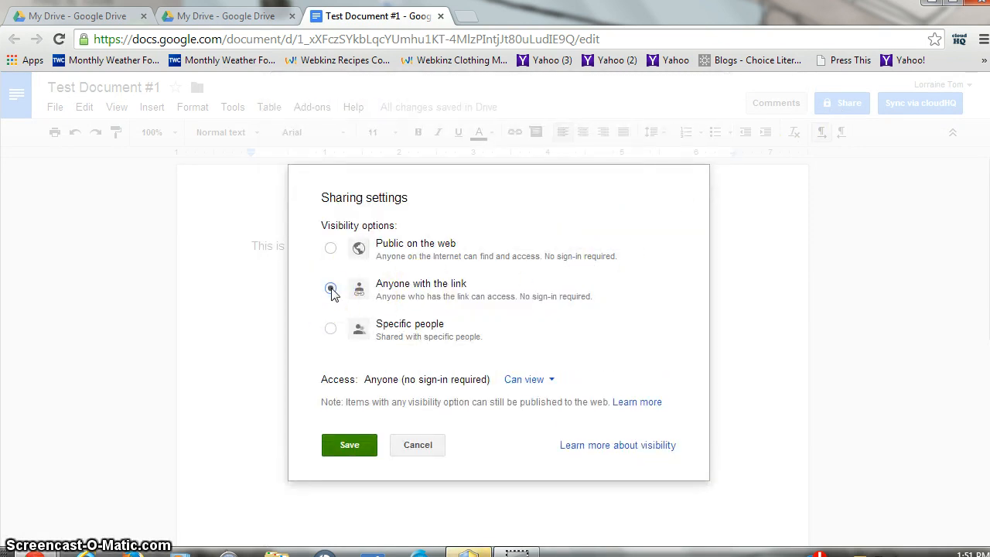
left_click(344, 447)
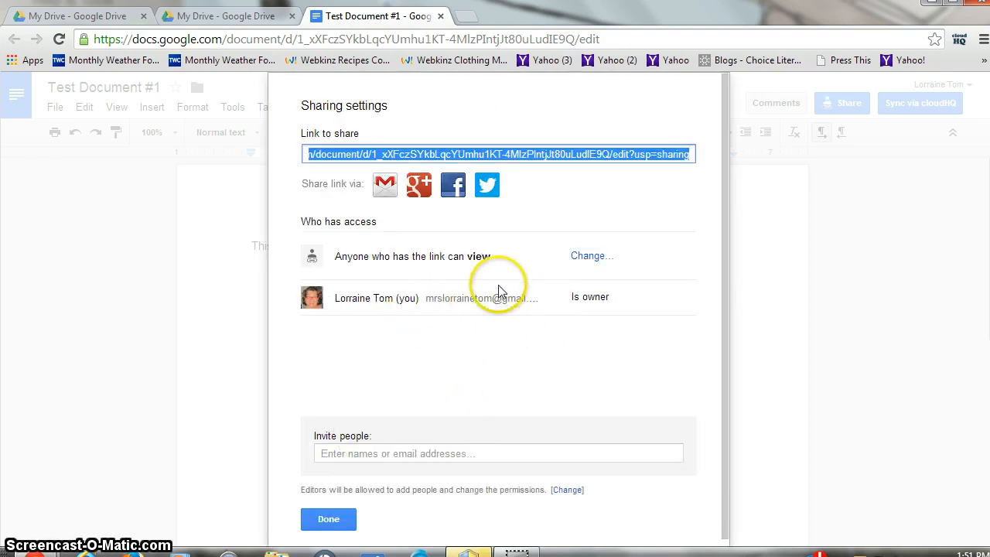
Invite a collaborator to the document by choosing the suggested e-mail address, and send the invitation
left_click(334, 454)
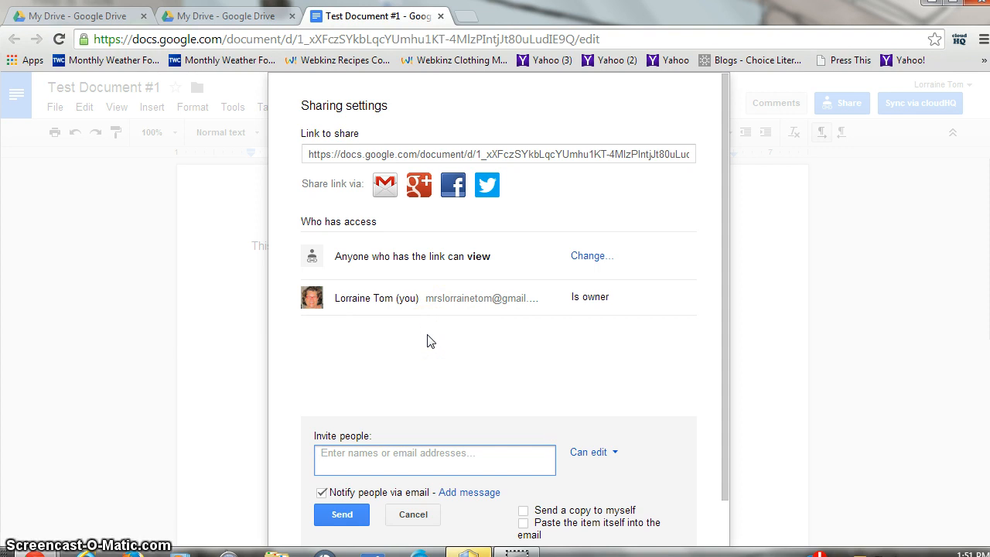
type("anna")
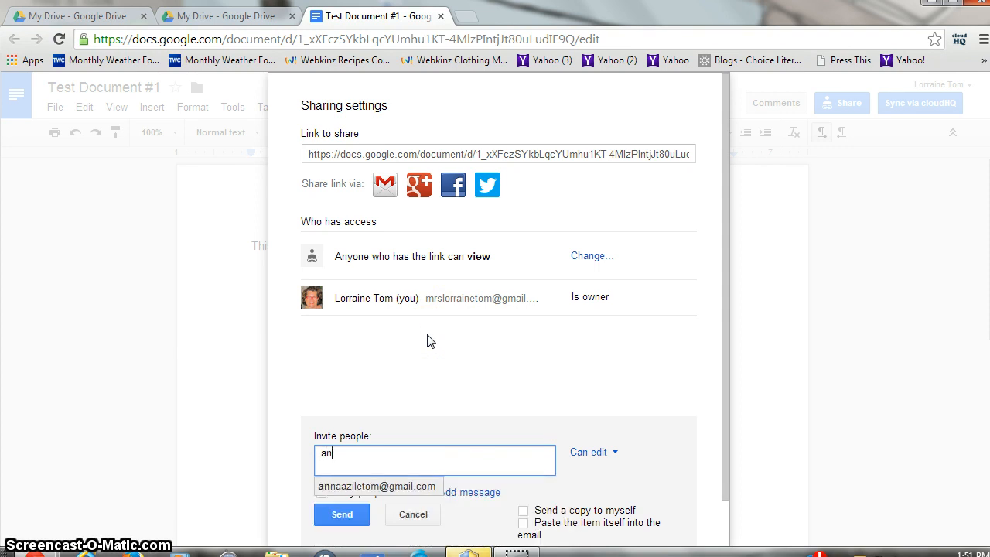
left_click(396, 487)
left_click(347, 515)
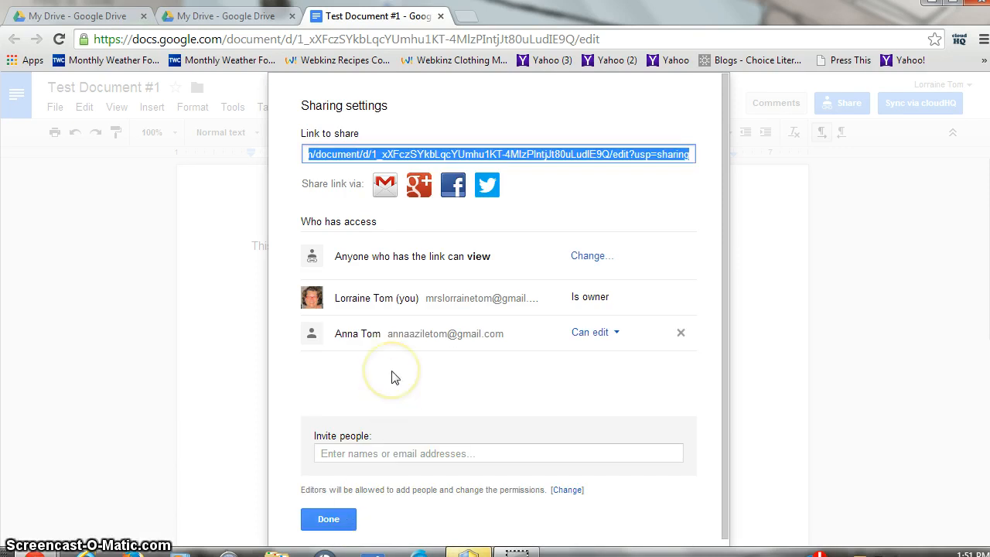
Change the invited collaborator's permission to Can comment, save the change and close the sharing settings
left_click(617, 336)
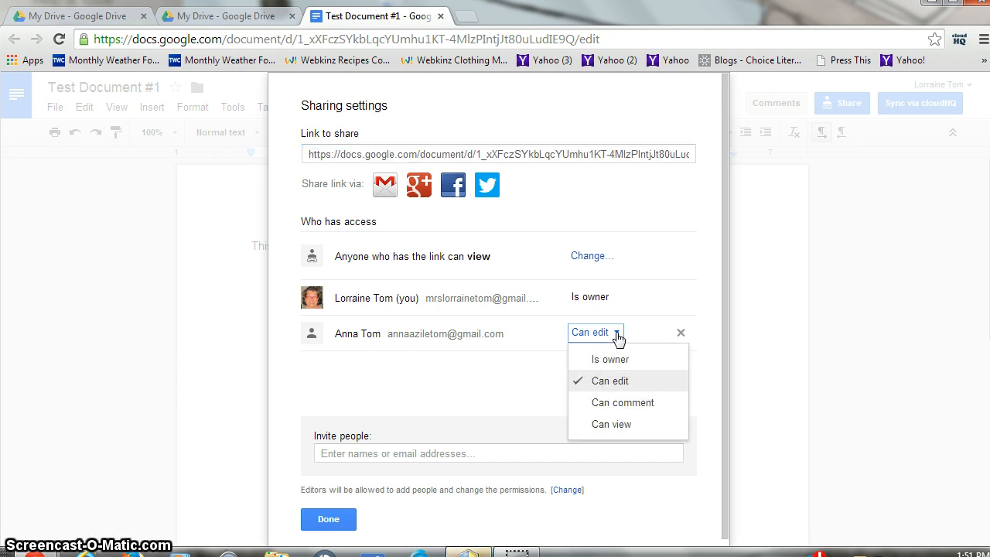
left_click(602, 403)
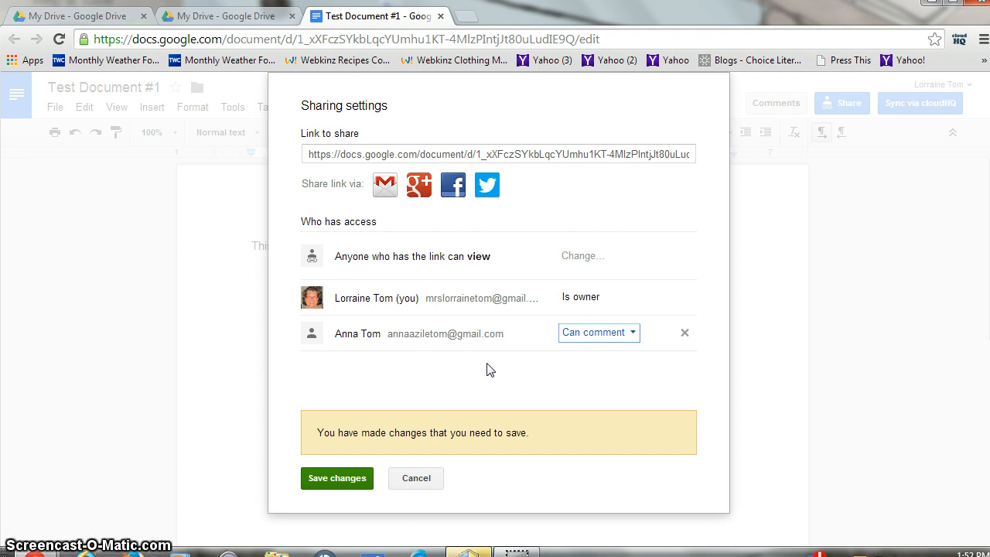
left_click(341, 480)
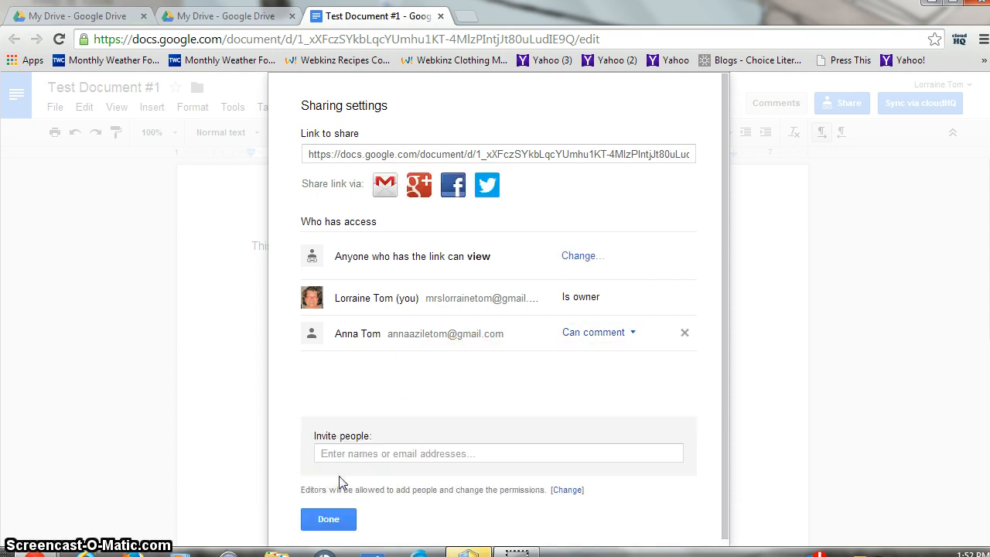
left_click(331, 521)
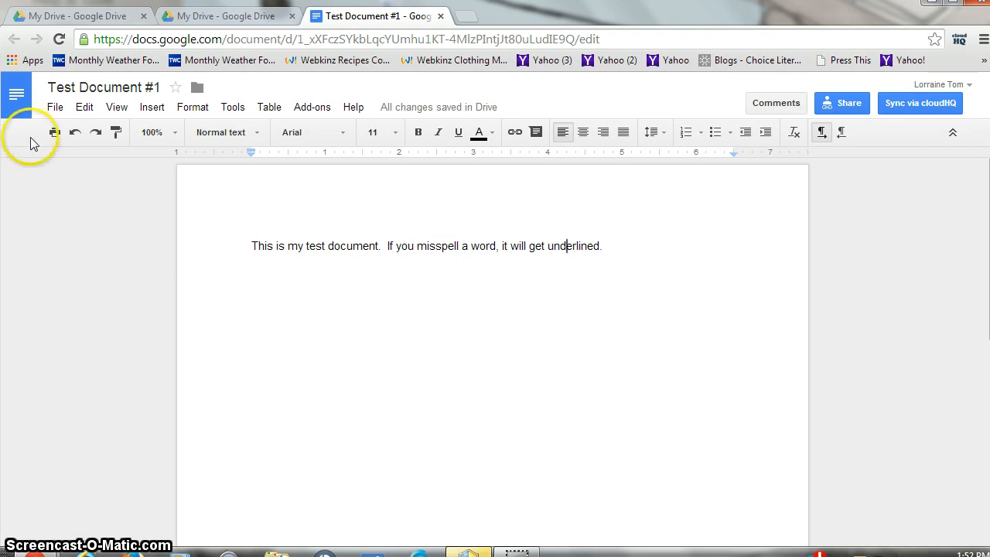
Reopen Test Document #1 from the Saturation Report folder in Google Drive, and return to the Drive home from it
left_click(16, 94)
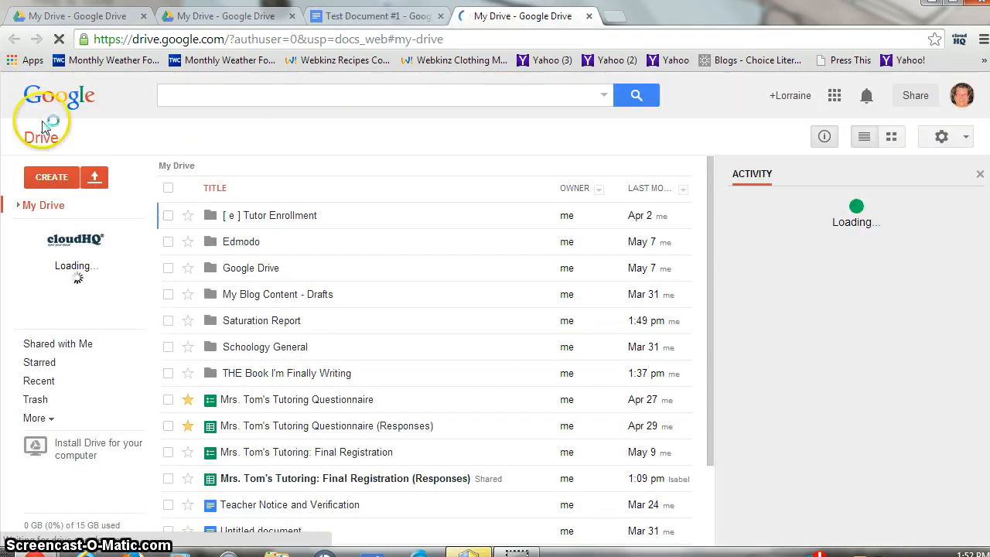
left_click(262, 321)
left_click(328, 224)
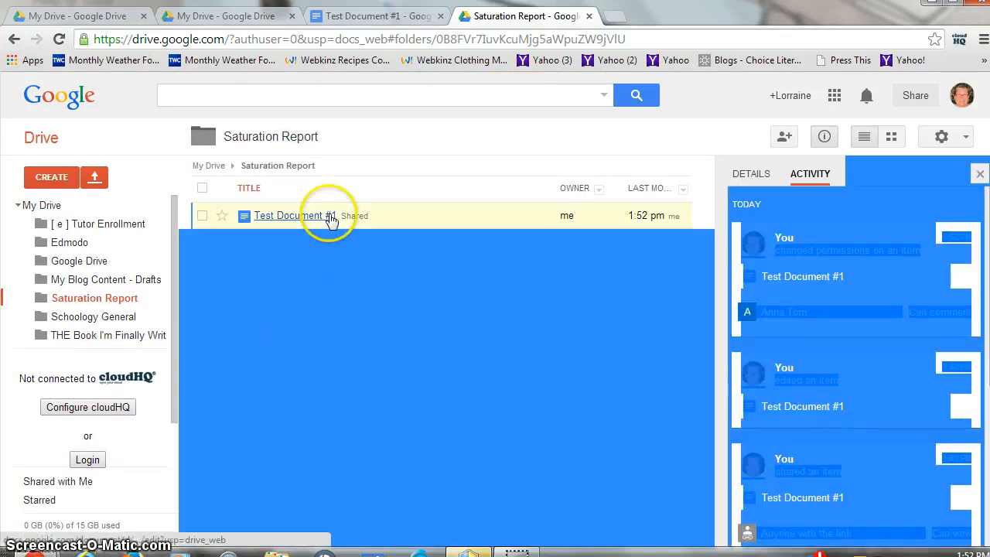
left_click(311, 217)
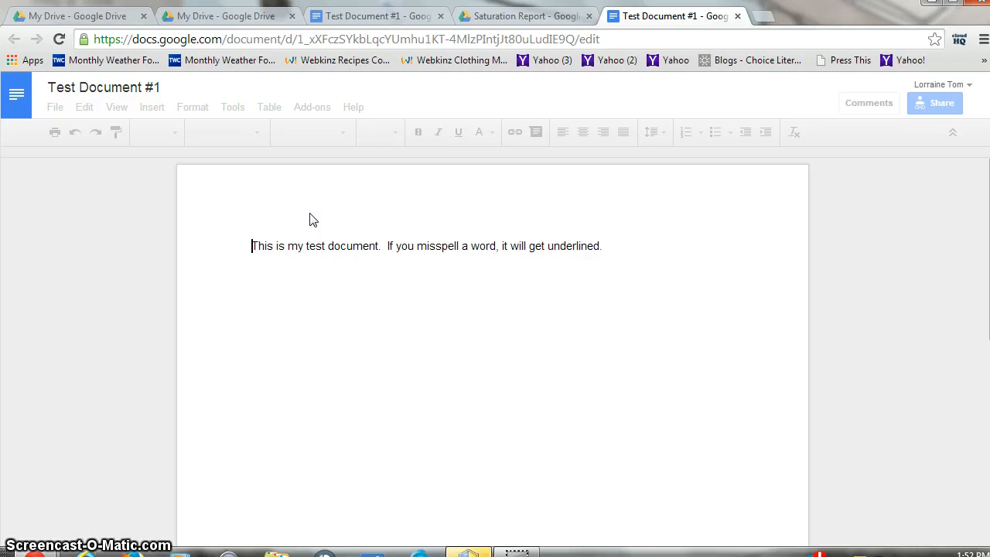
left_click(15, 98)
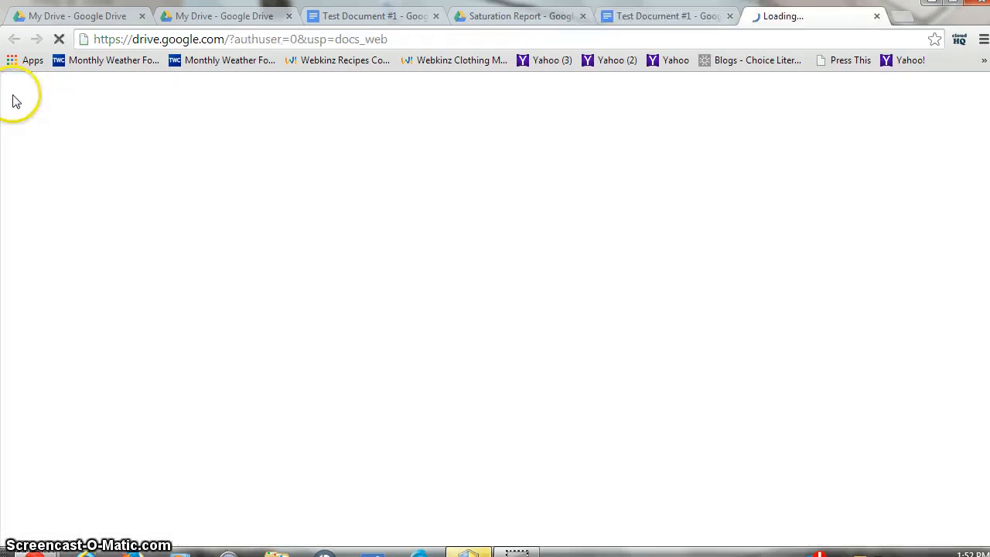